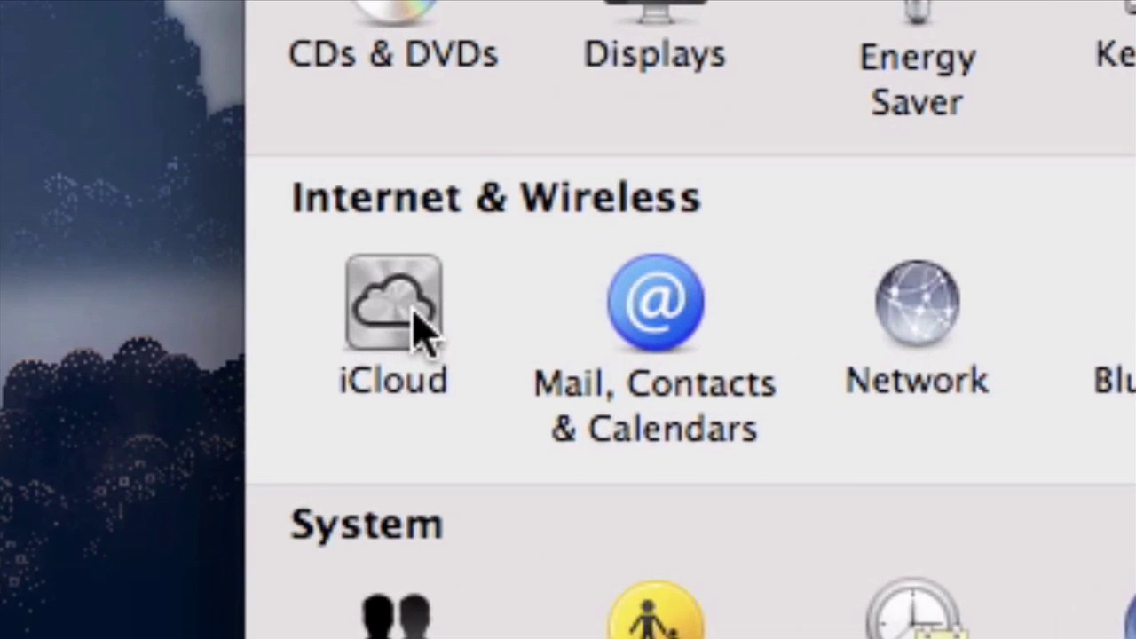
- Open the iCloud pane and scroll its synced services list down to Find My Mac
left_click(413, 313)
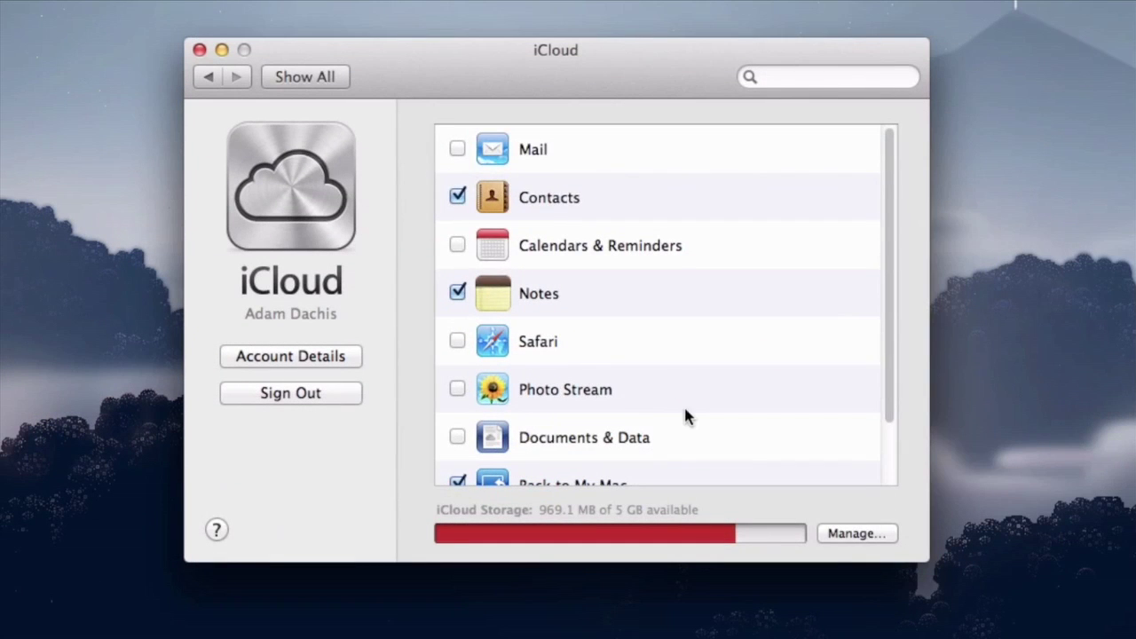
scroll(683, 408, "down", 2)
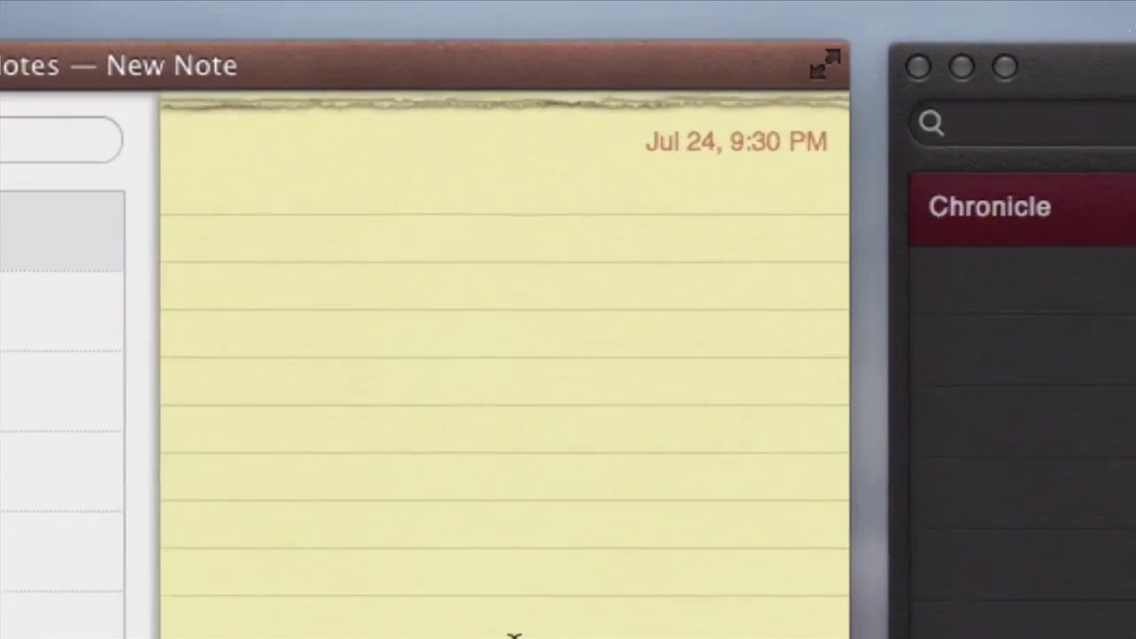
- Dictate 'And say what you want' into the blank new note using Fn-key dictation
key("fn")
key("fn")
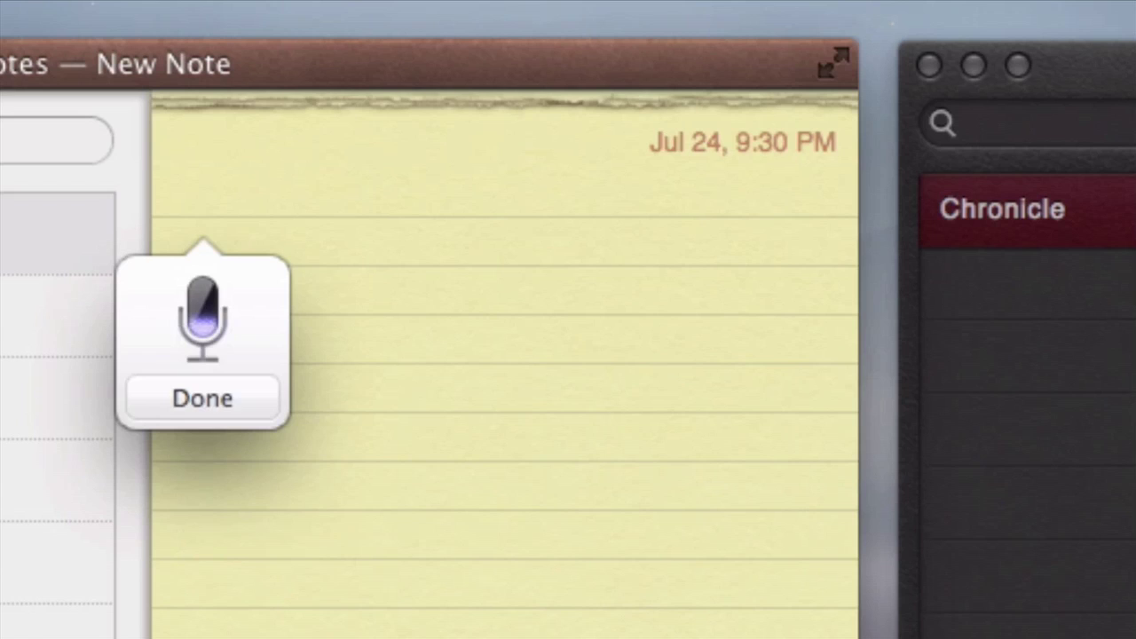
key("fn")
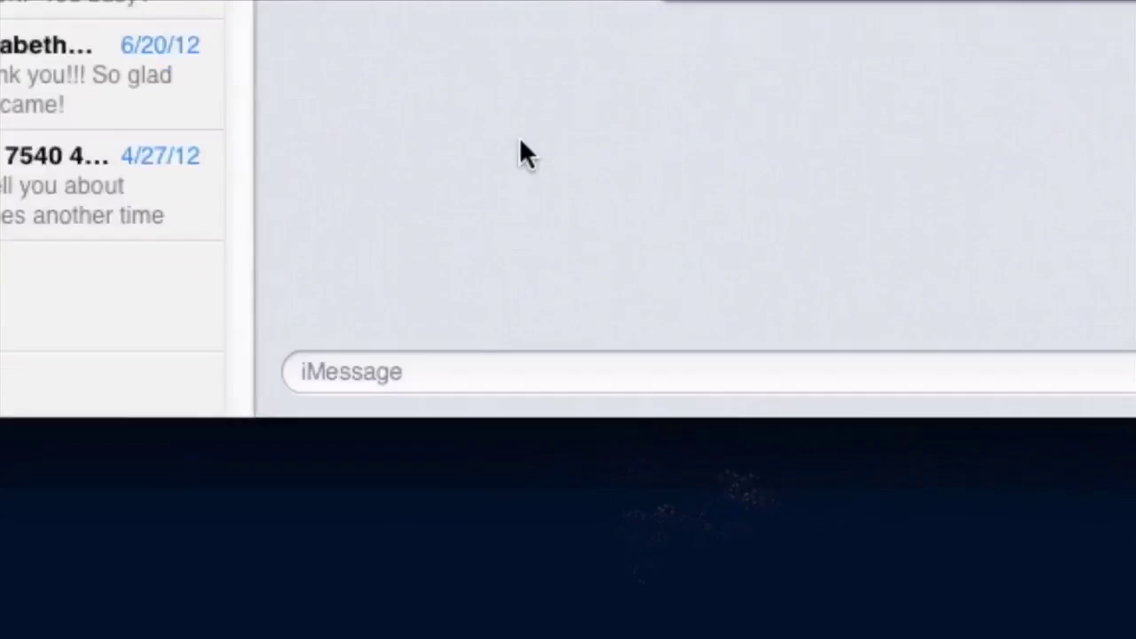
- Dictate a short test message into the iMessage field and send it
key("fn")
key("fn")
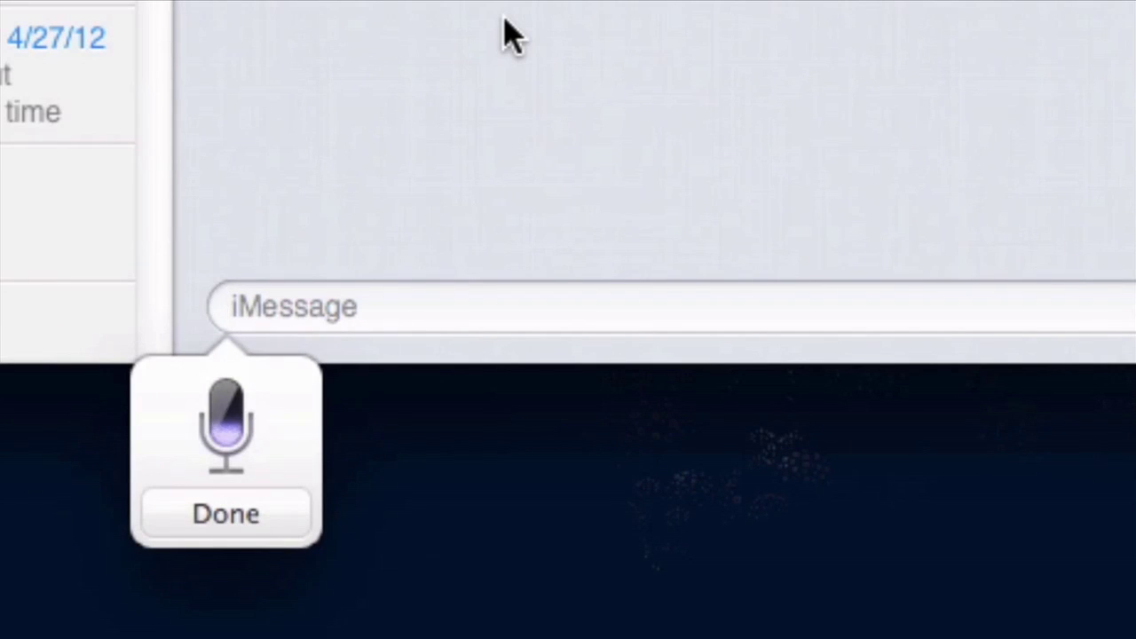
key("fn")
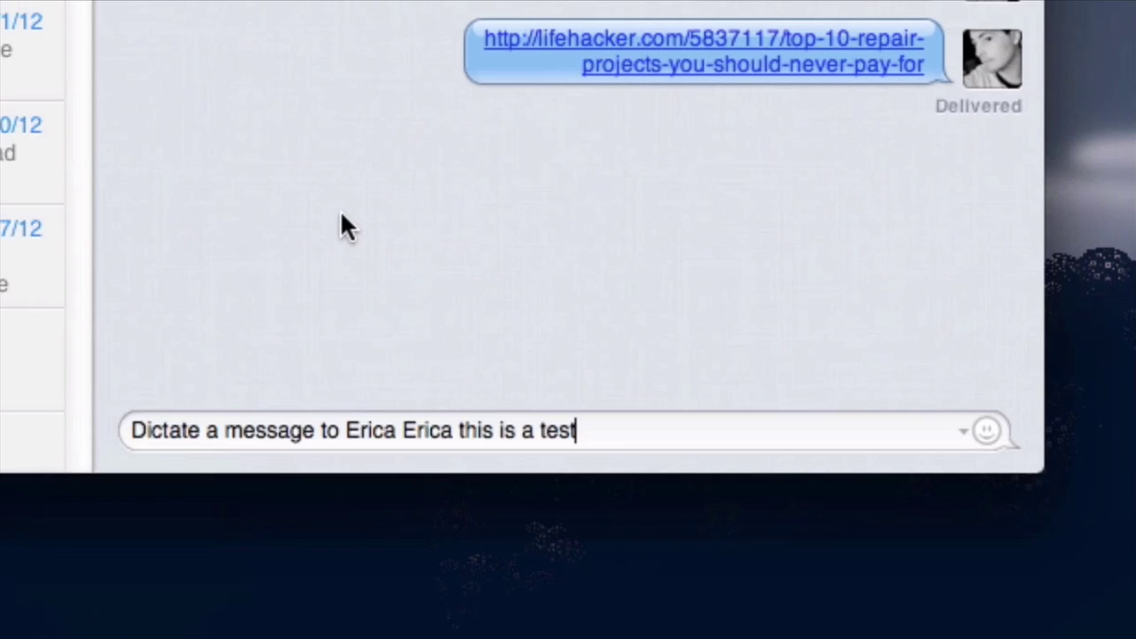
key("Return")
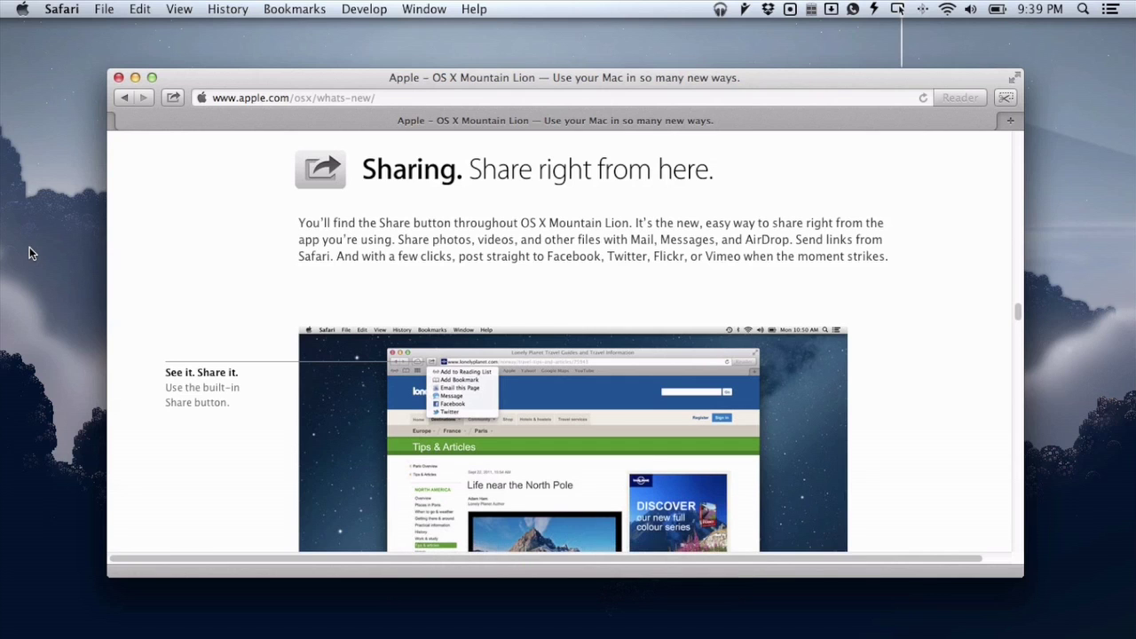
left_click(173, 99)
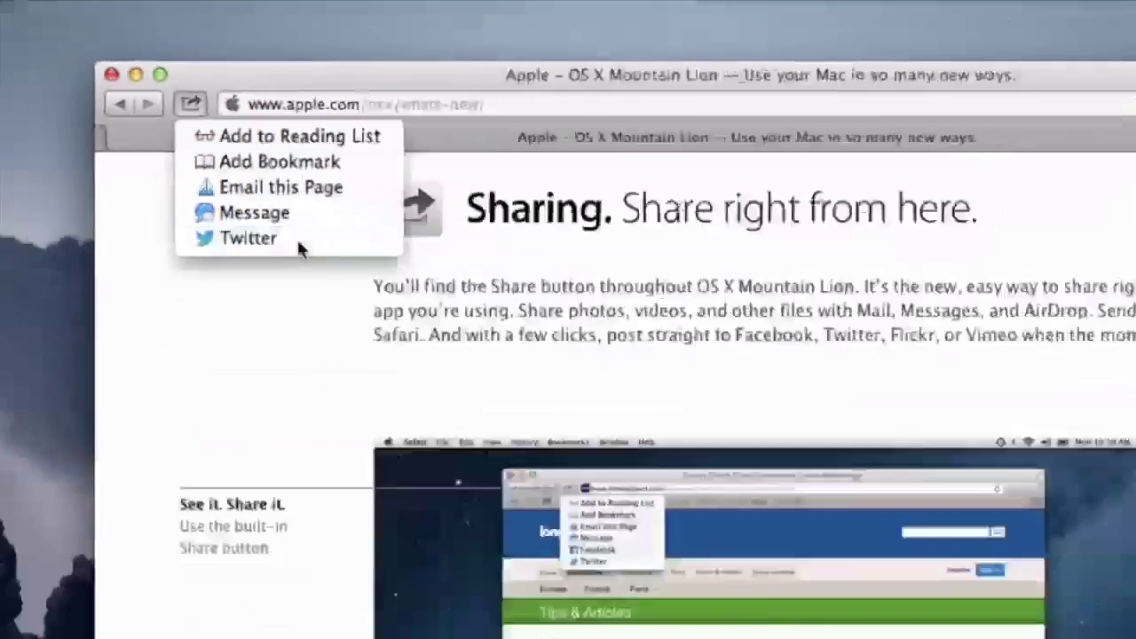
left_click(590, 532)
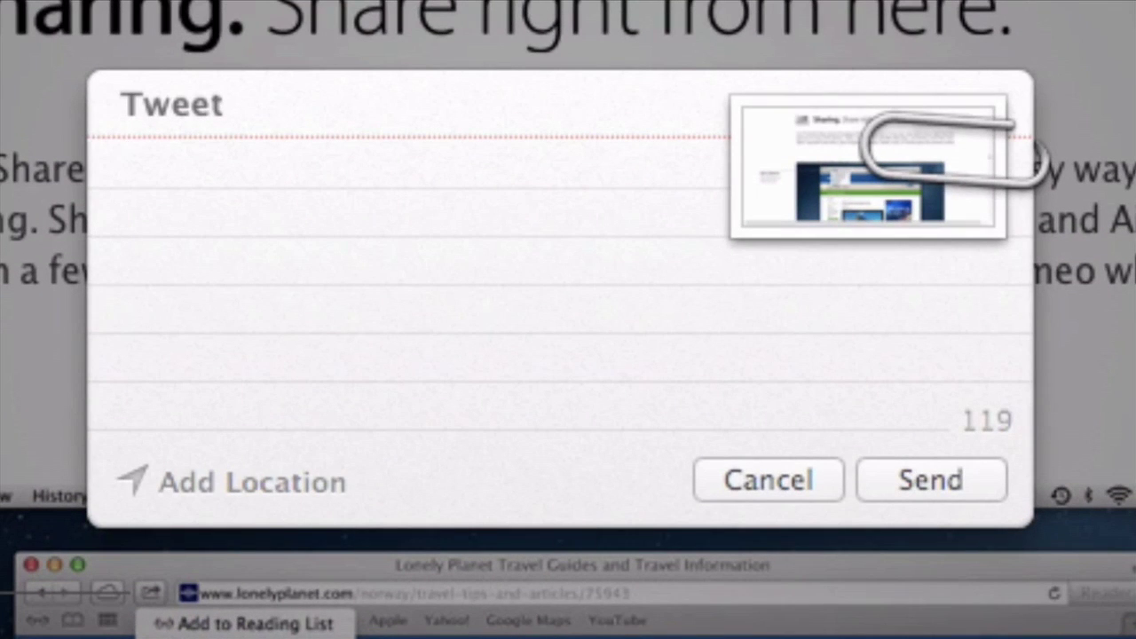
left_click(753, 493)
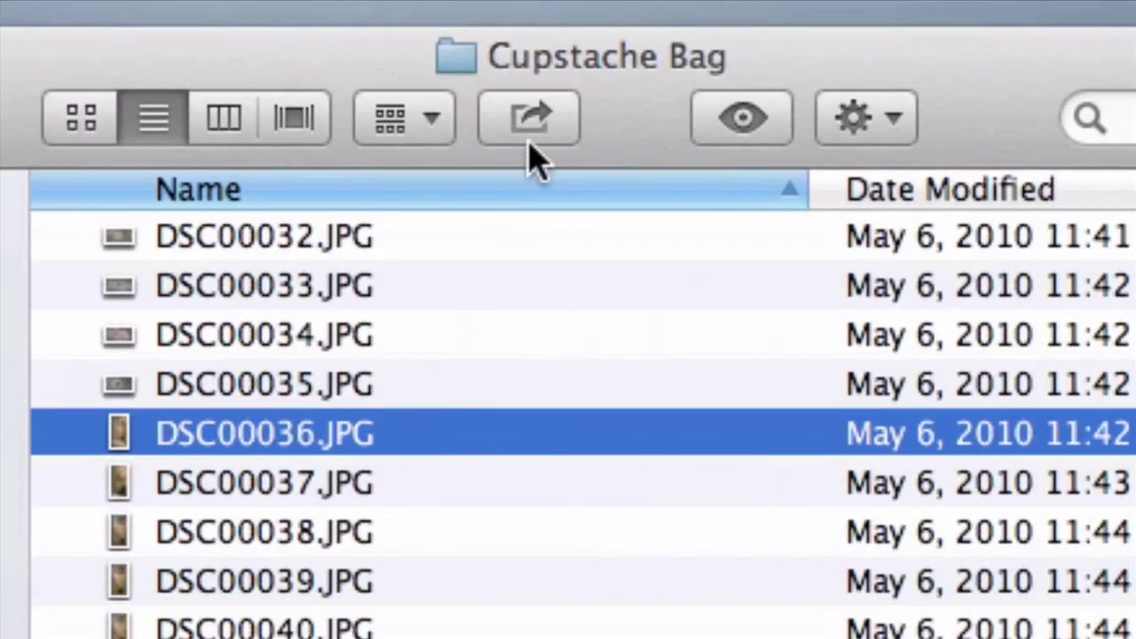
- Start a Twitter share of DSC00036.JPG, cancel it, and launch System Preferences from the Dock
left_click(555, 105)
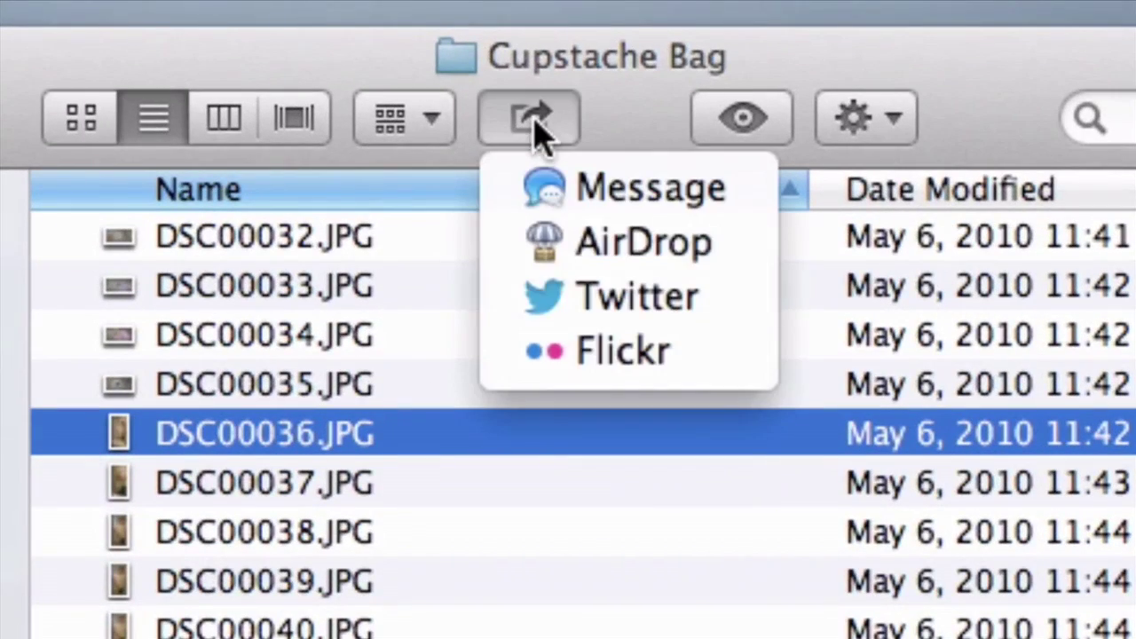
left_click(524, 302)
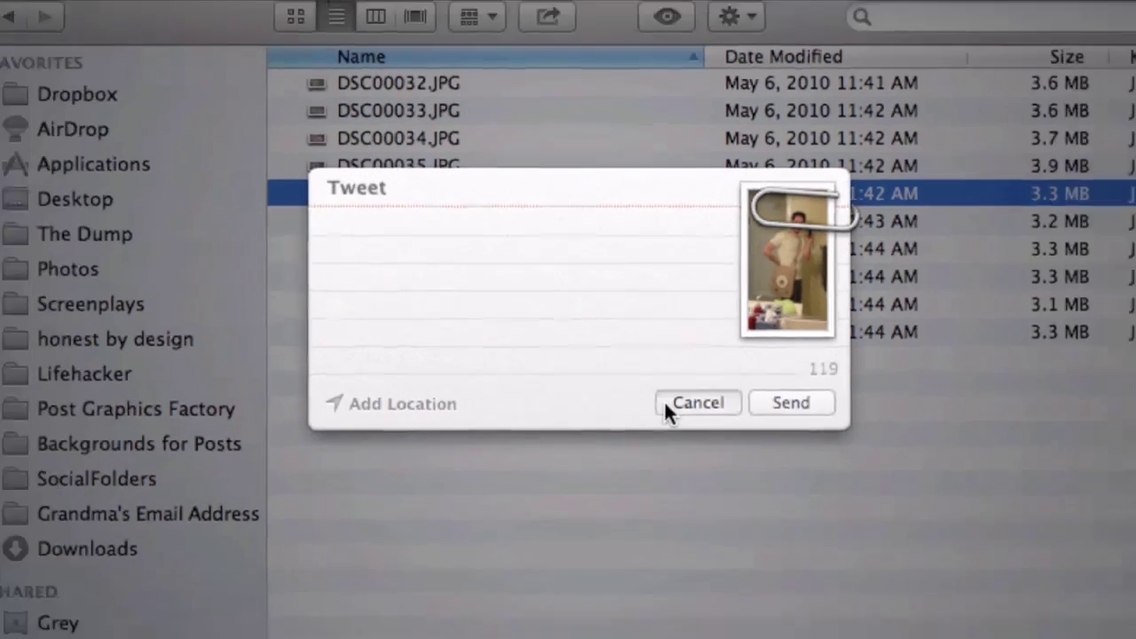
left_click(683, 449)
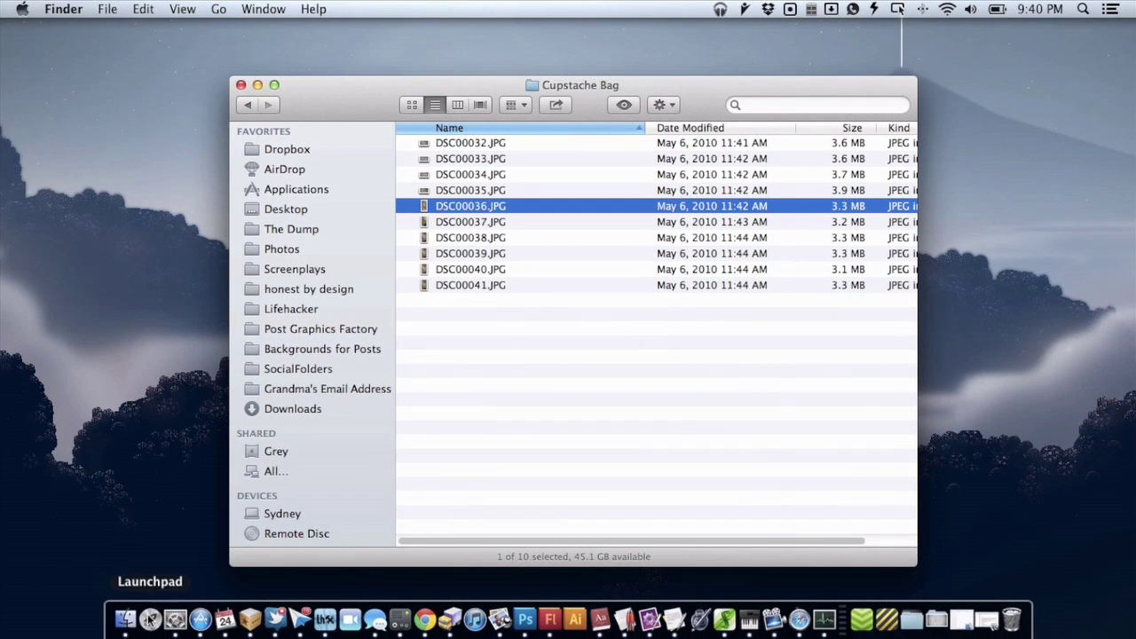
left_click(175, 618)
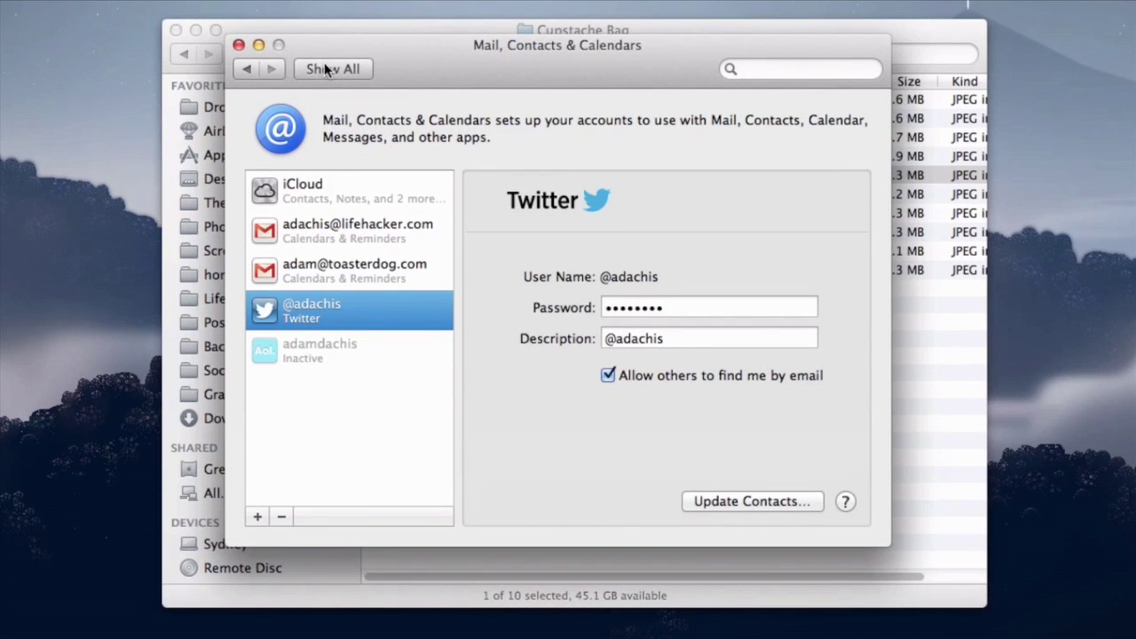
- Browse the internet account types available to add, then return to the full preferences overview
left_click(257, 516)
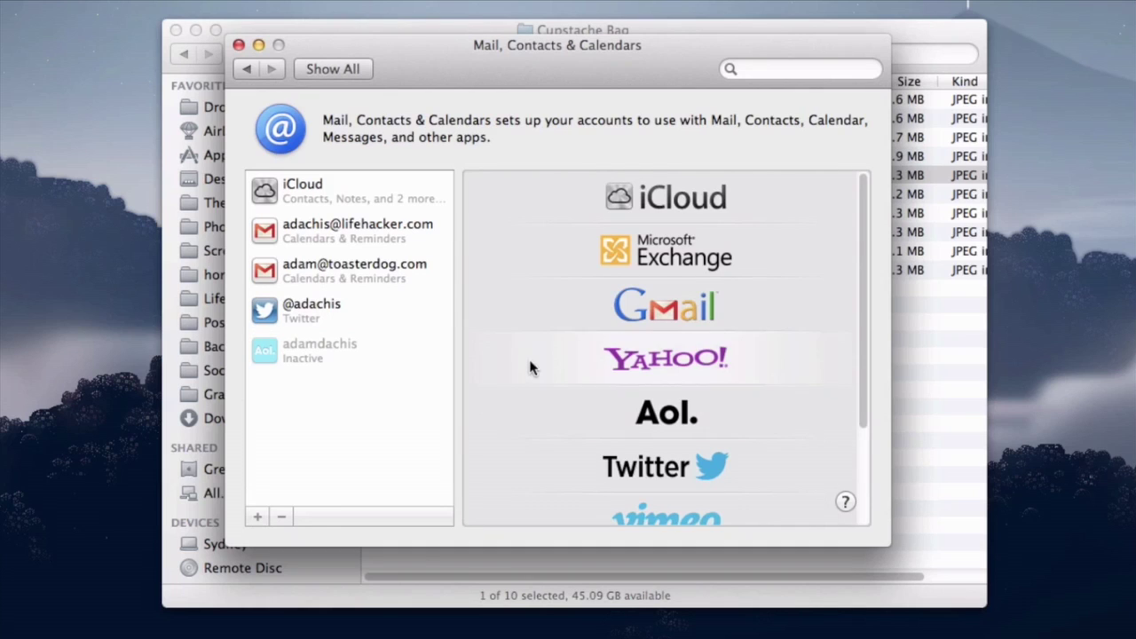
scroll(528, 367, "down", 3)
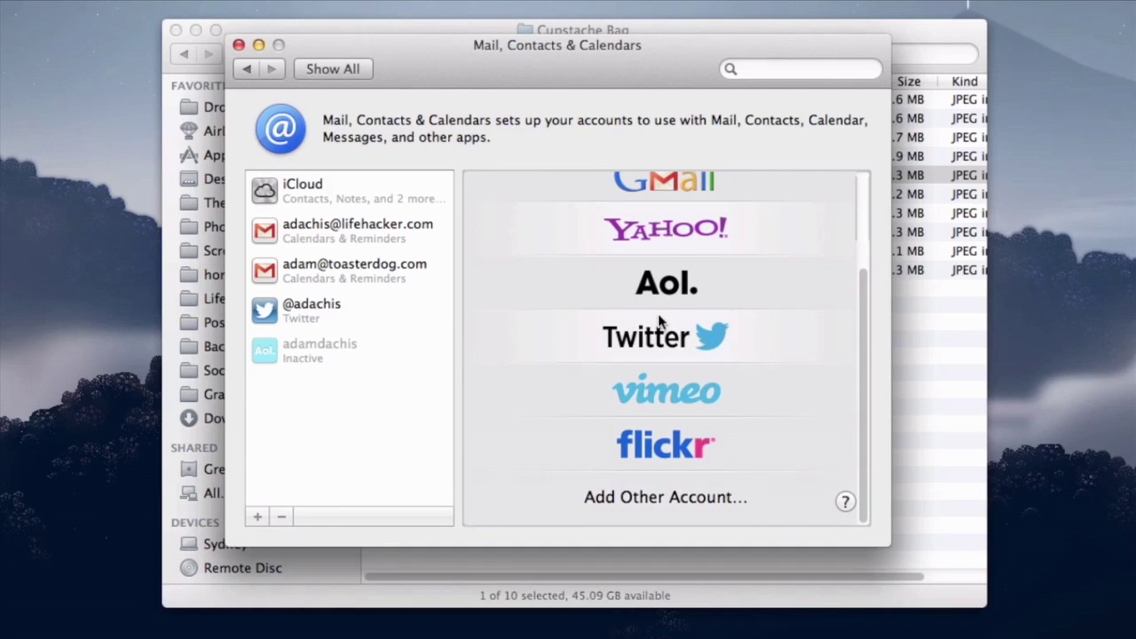
scroll(654, 320, "up", 3)
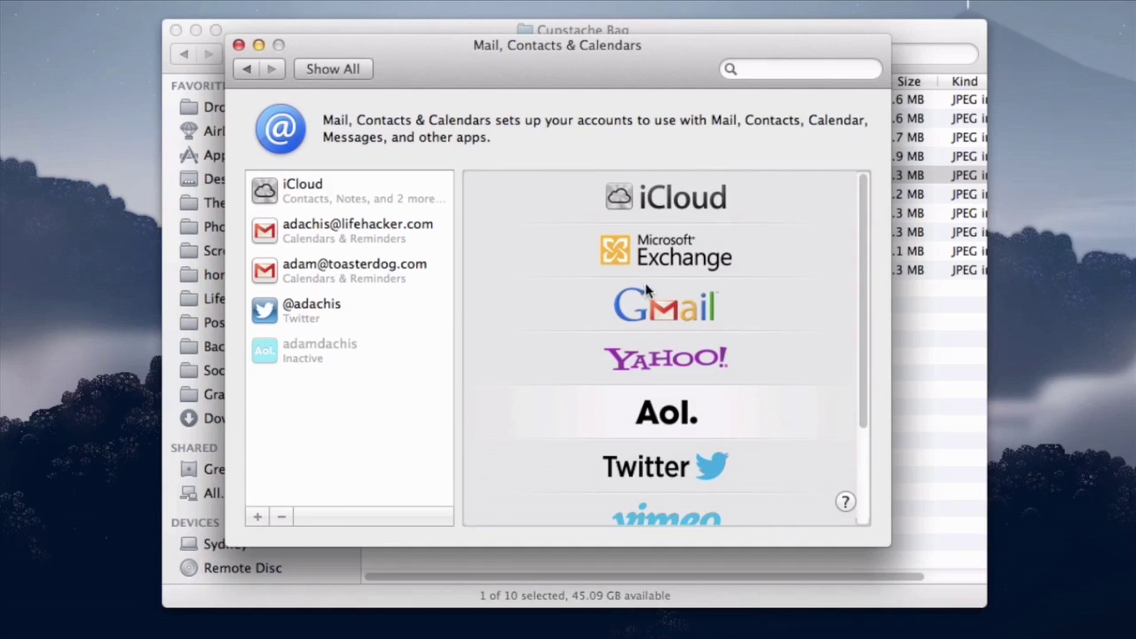
scroll(631, 483, "down", 3)
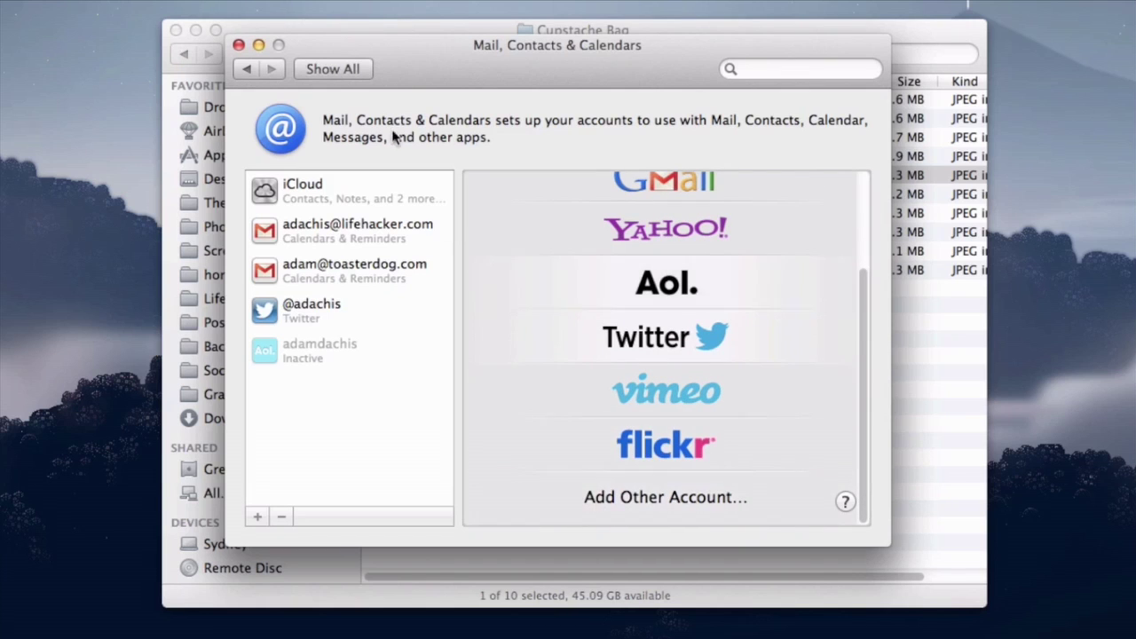
left_click(327, 70)
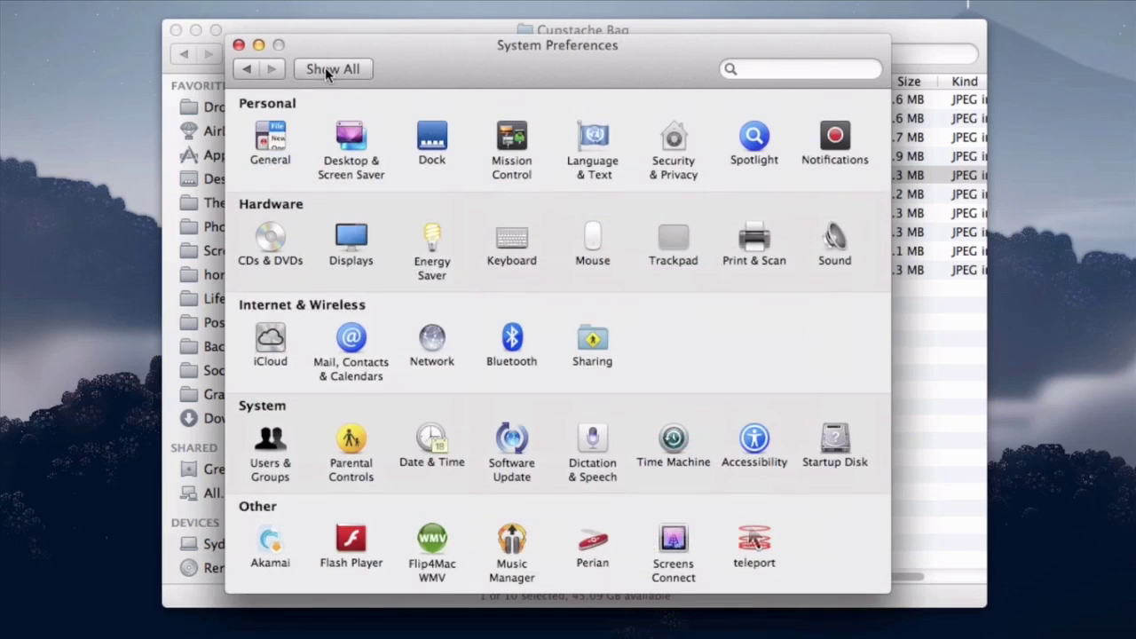
left_click(352, 344)
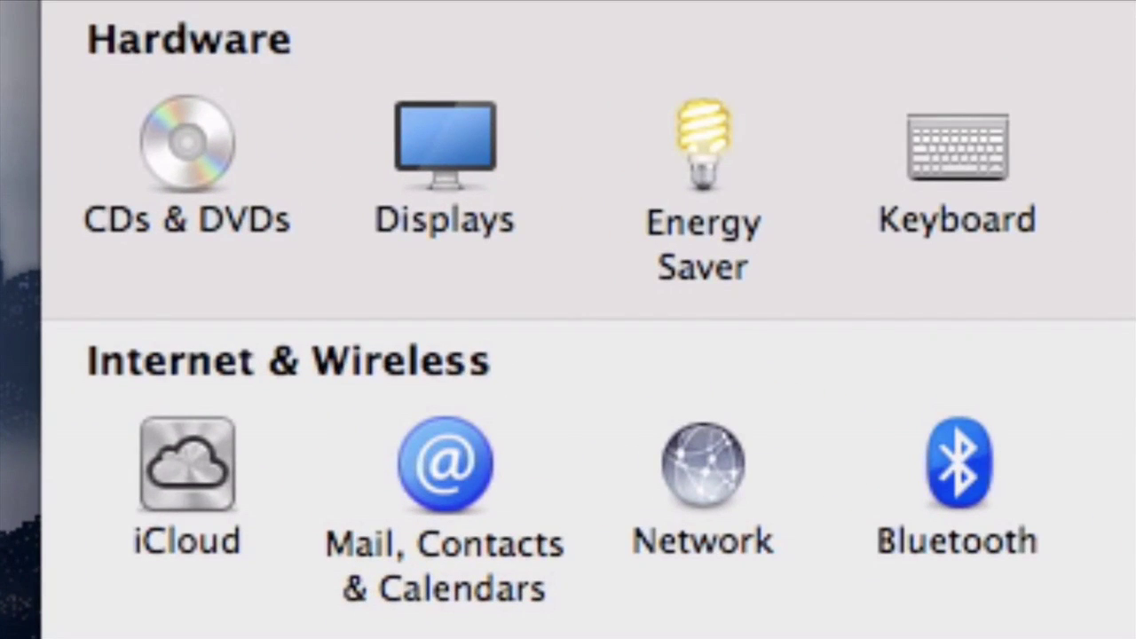
- Enable 'Show mirroring options in the menu bar when available' in Displays and check the AirPlay menu
left_click(418, 157)
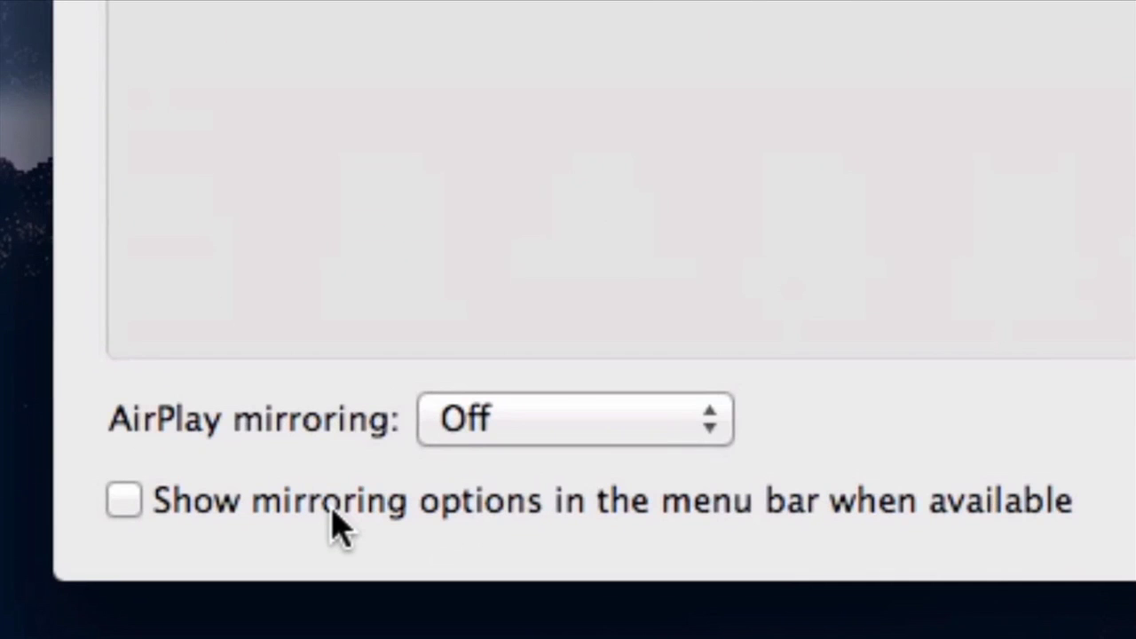
left_click(333, 524)
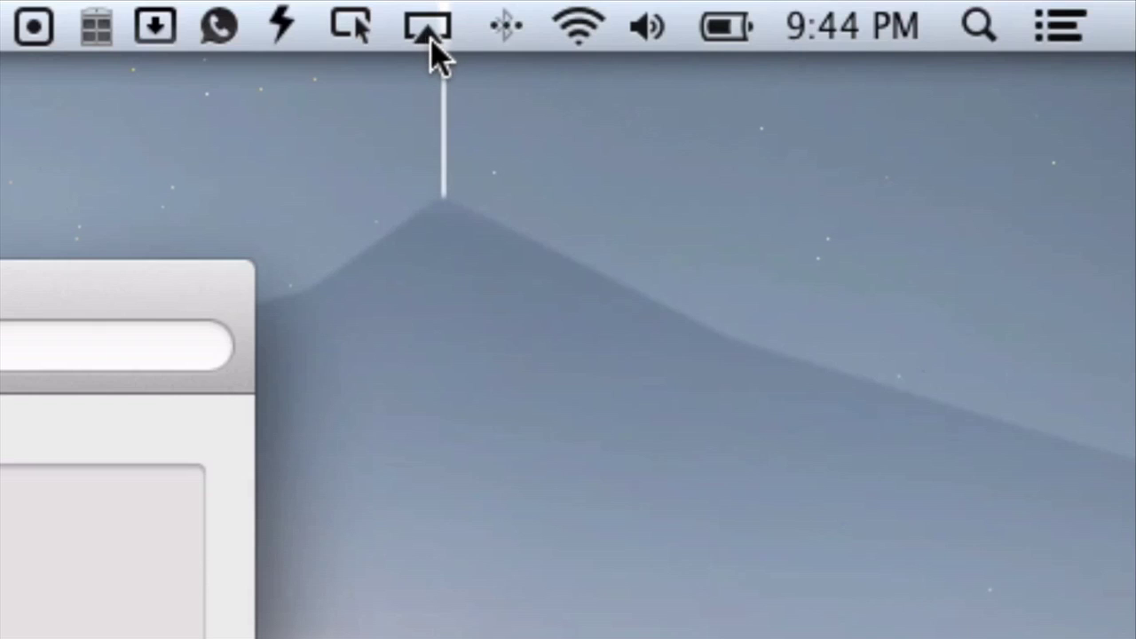
left_click(428, 28)
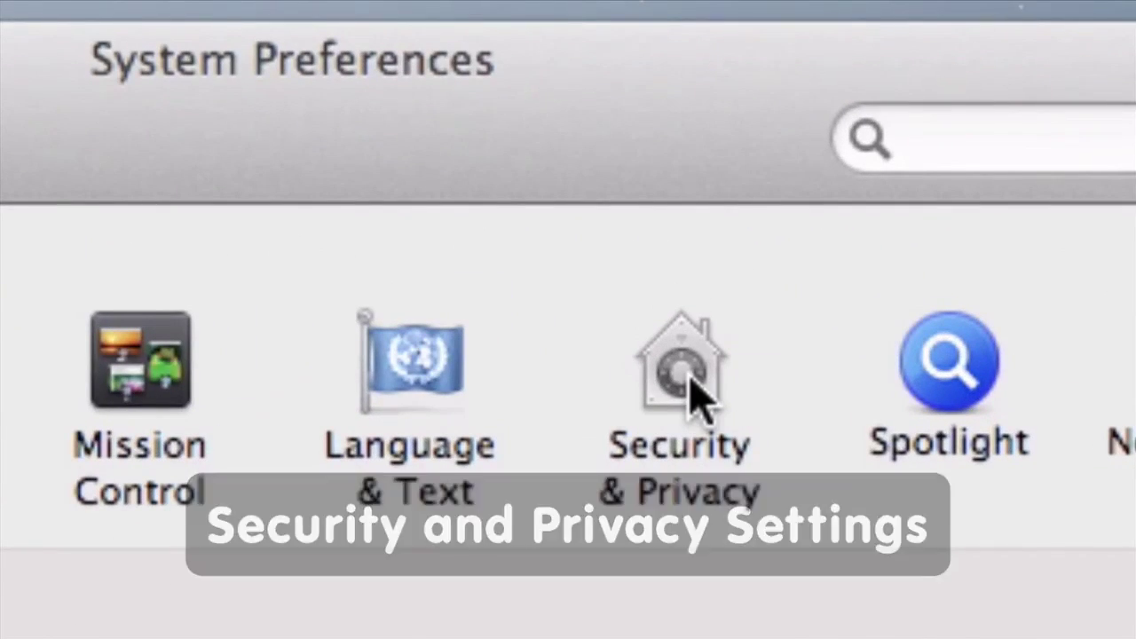
- Review Gatekeeper in Security & Privacy, then list apps allowed to access Contacts under Privacy
left_click(689, 379)
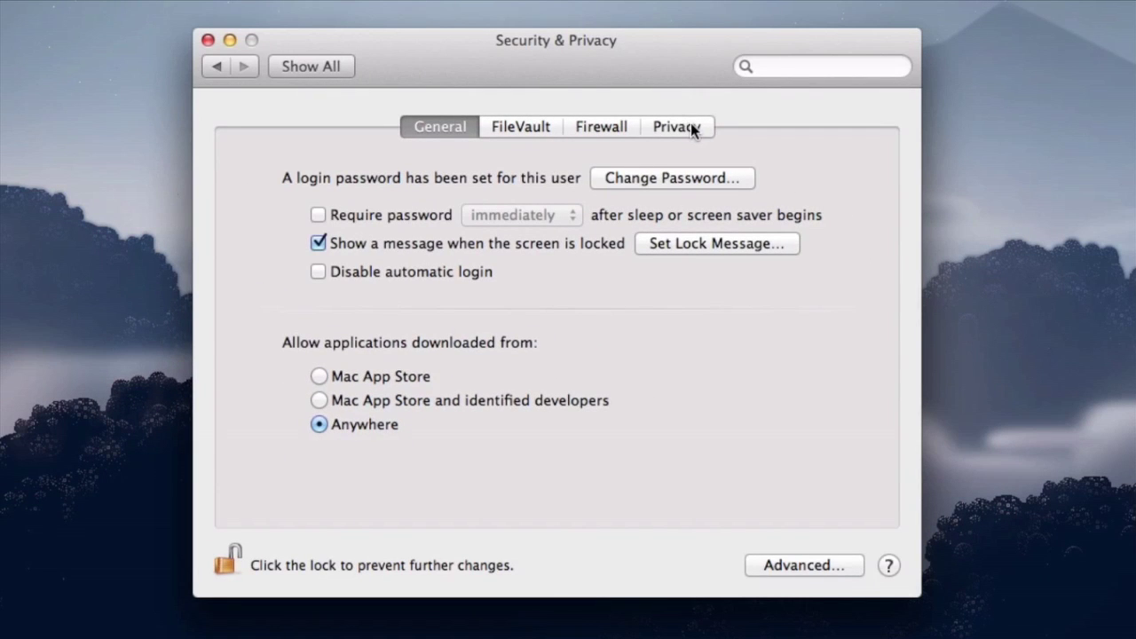
left_click(691, 128)
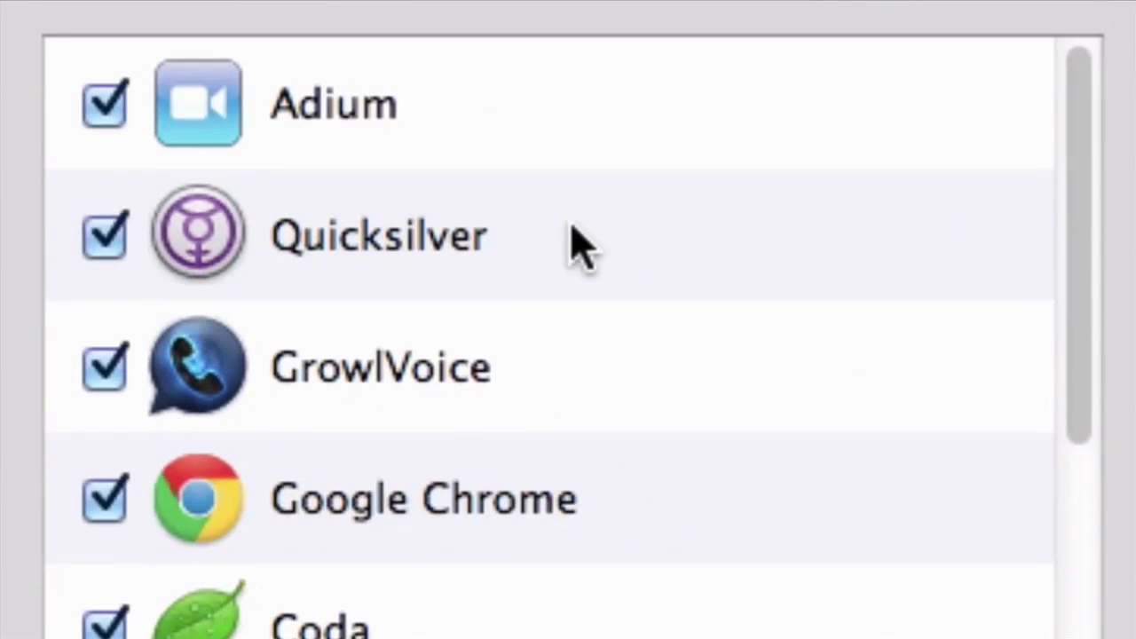
scroll(1090, 327, "down", 4)
scroll(581, 248, "up", 4)
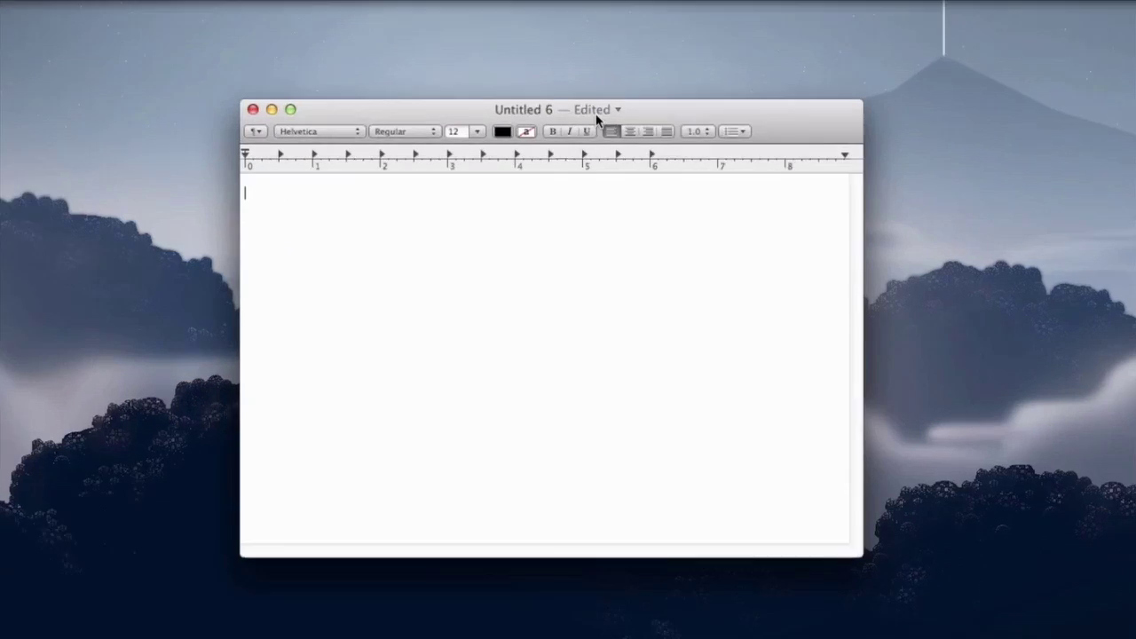
- Show the untitled document's rename, duplicate, lock and browse-versions menu from the title bar
left_click(591, 115)
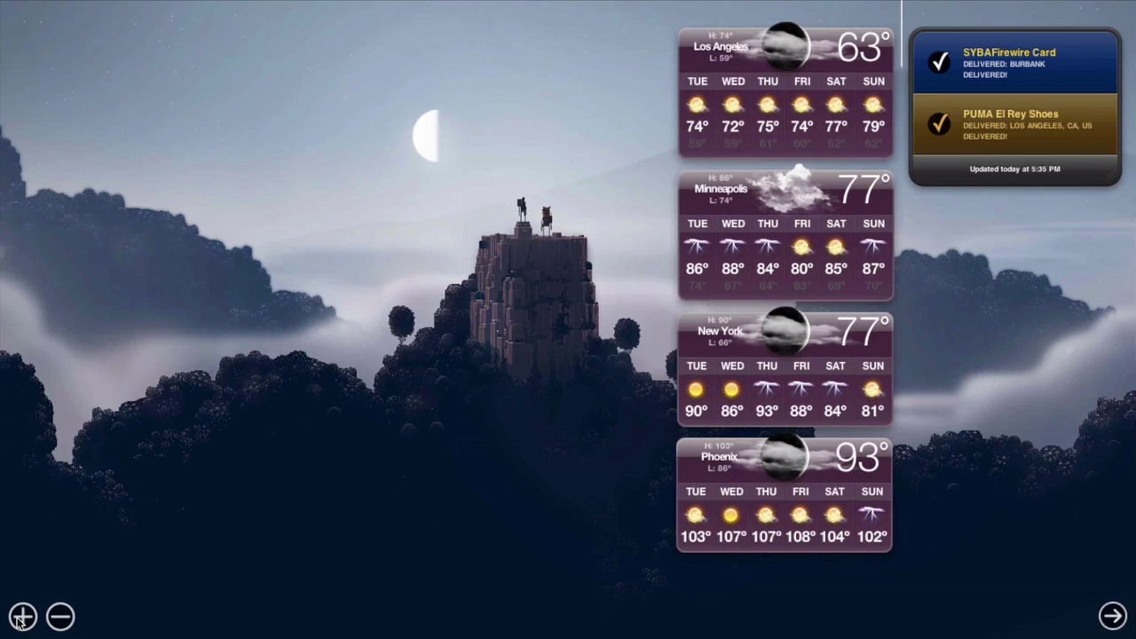
- Browse Dashboard widgets, search Launchpad for 'photoshop', and open Time Machine's backup disk chooser
left_click(22, 617)
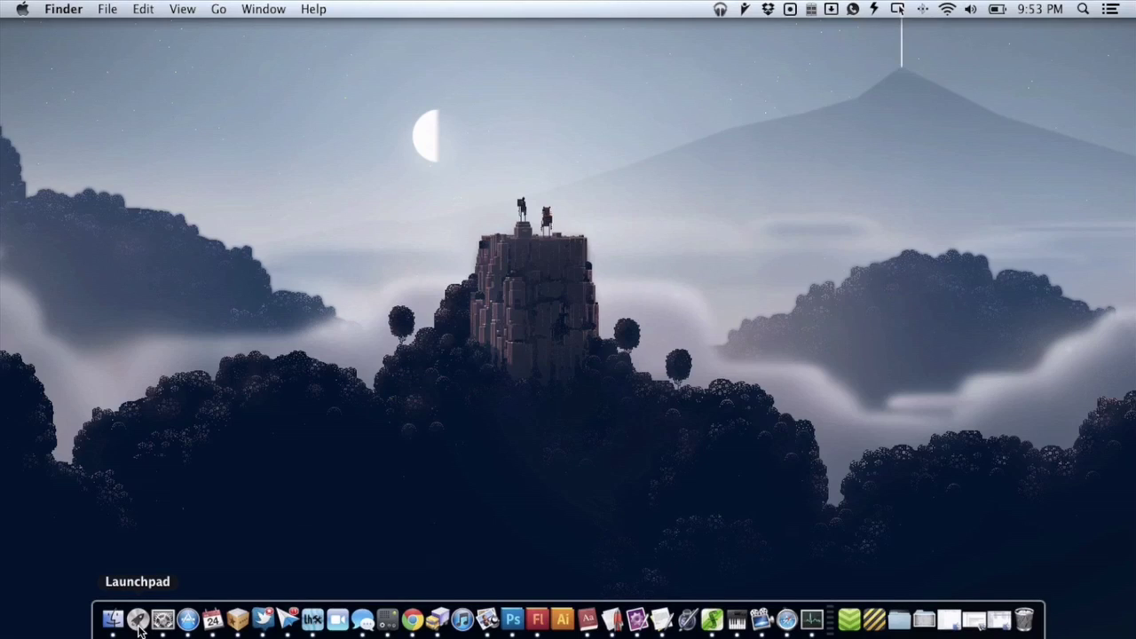
left_click(138, 620)
type("photoshop")
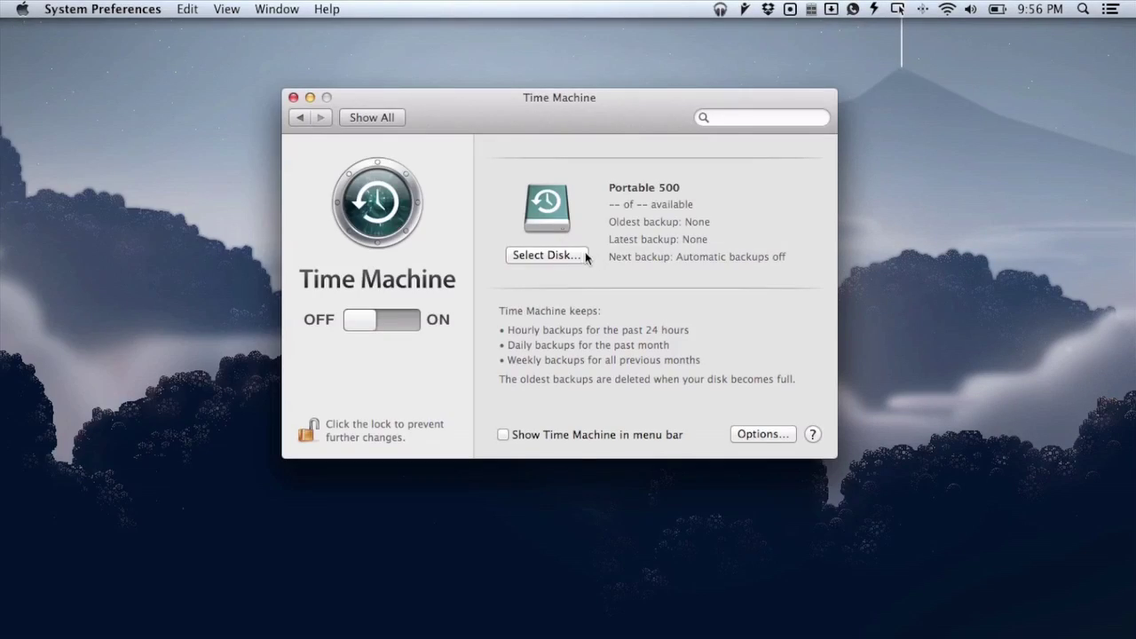
left_click(585, 252)
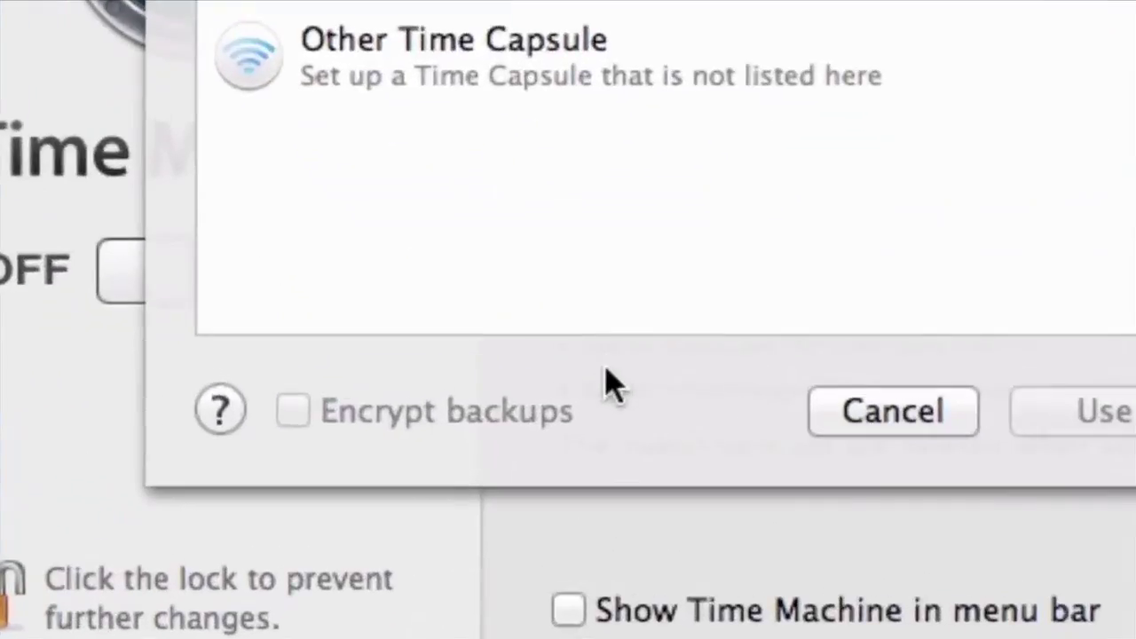